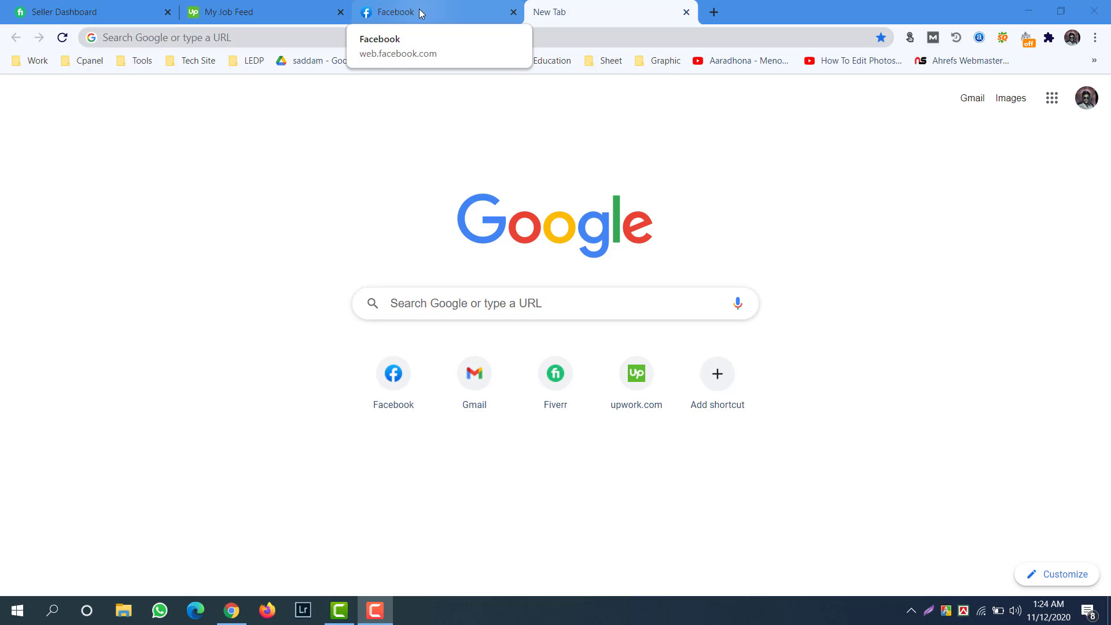
Load fb.com/adsmanager in the new tab, then bring up Facebook's Create menu.
left_click(421, 12)
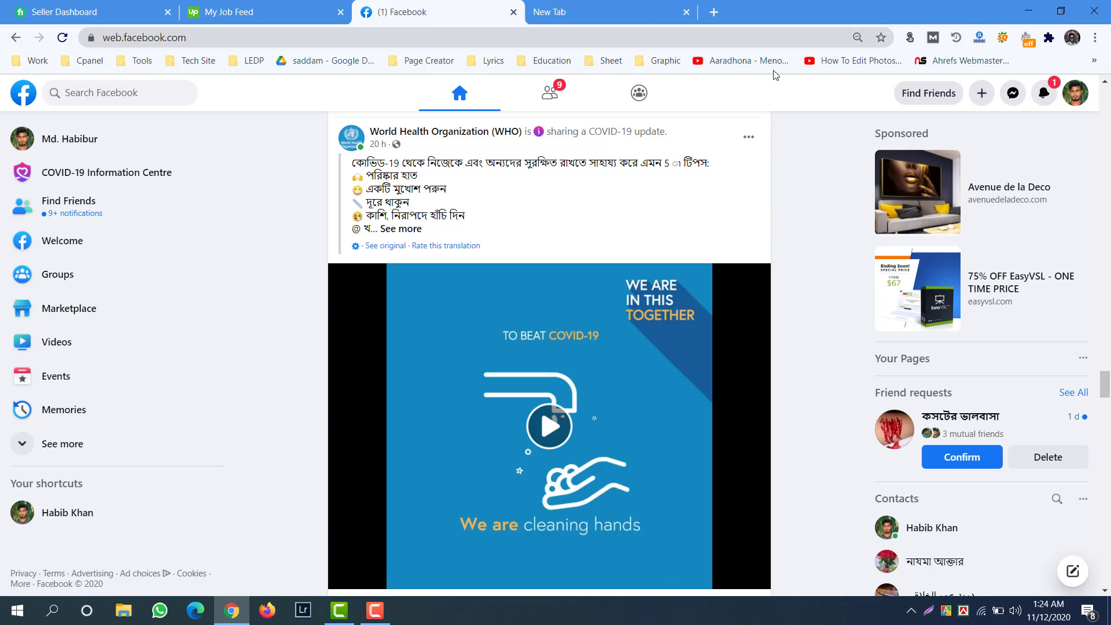
left_click(618, 13)
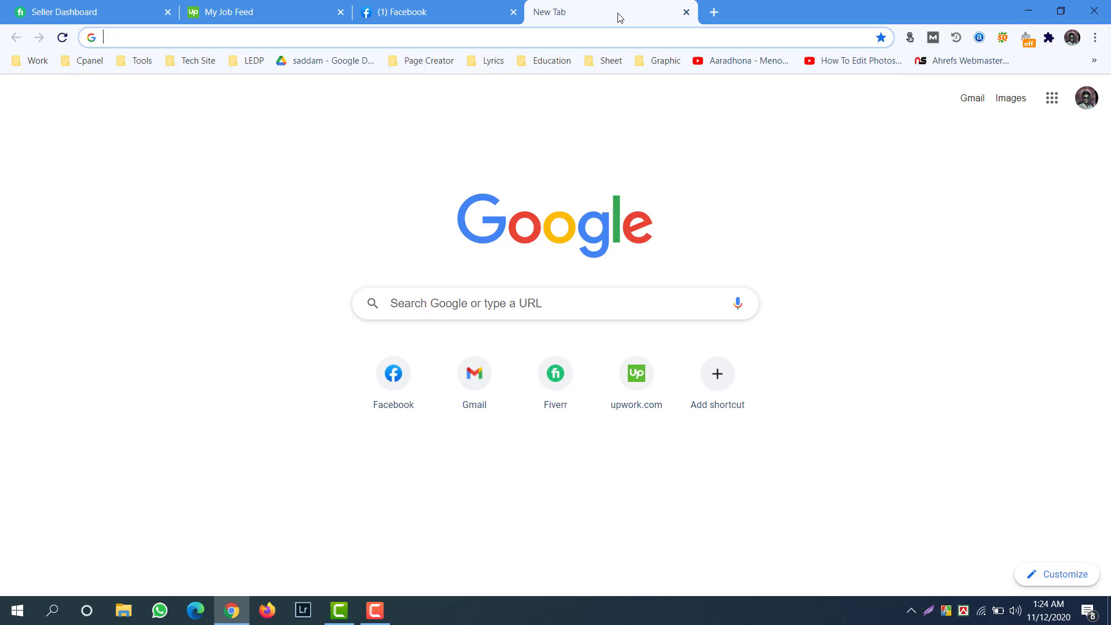
type("fb.c")
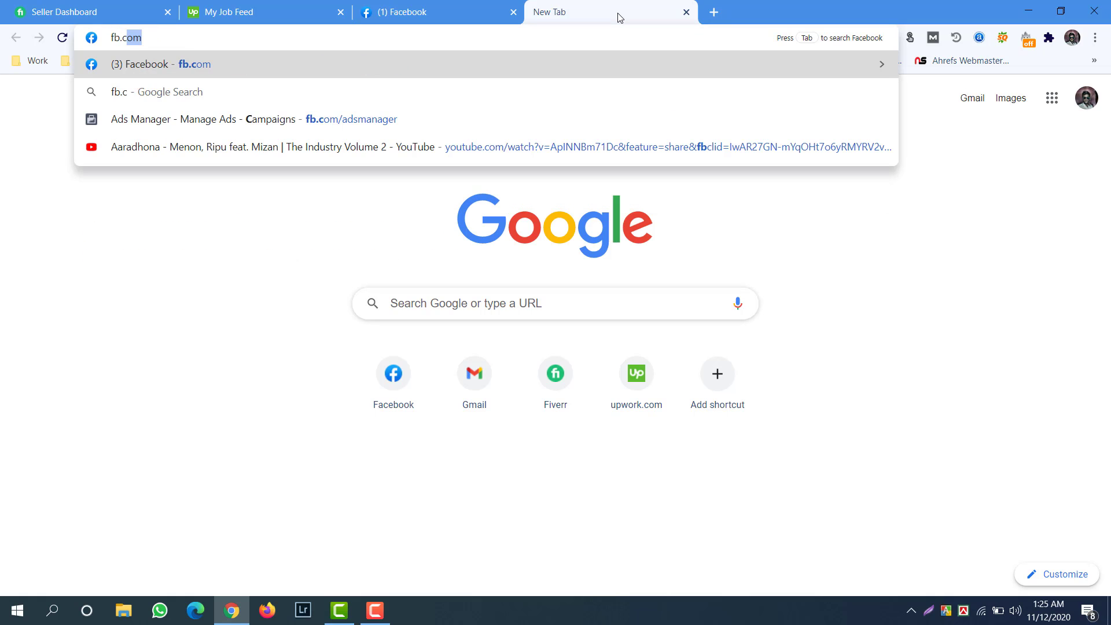
type("om/ads")
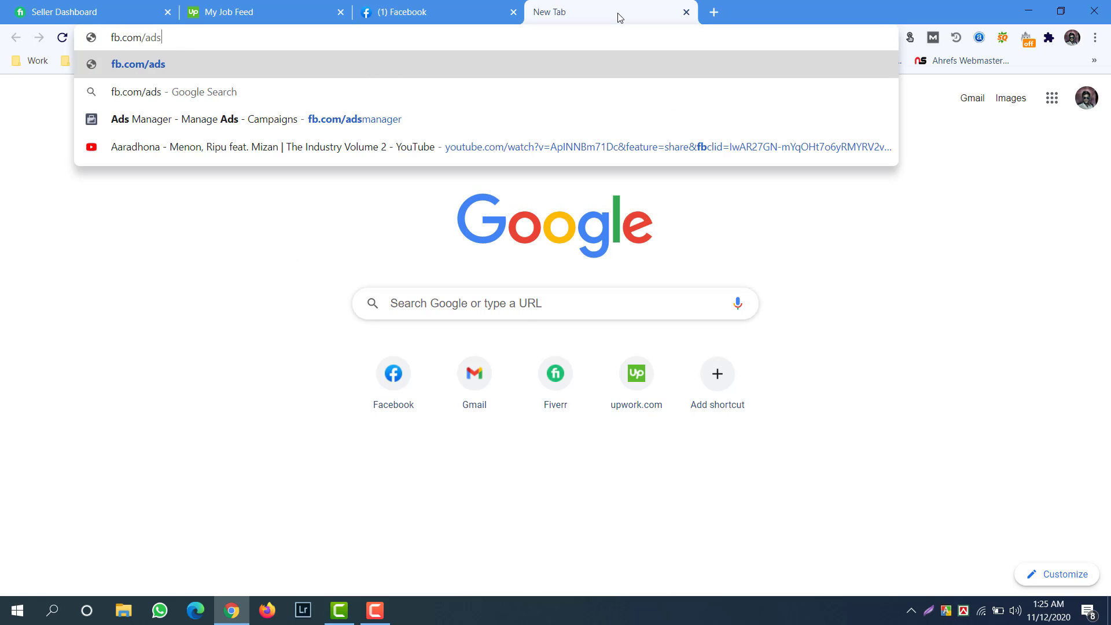
type("manager")
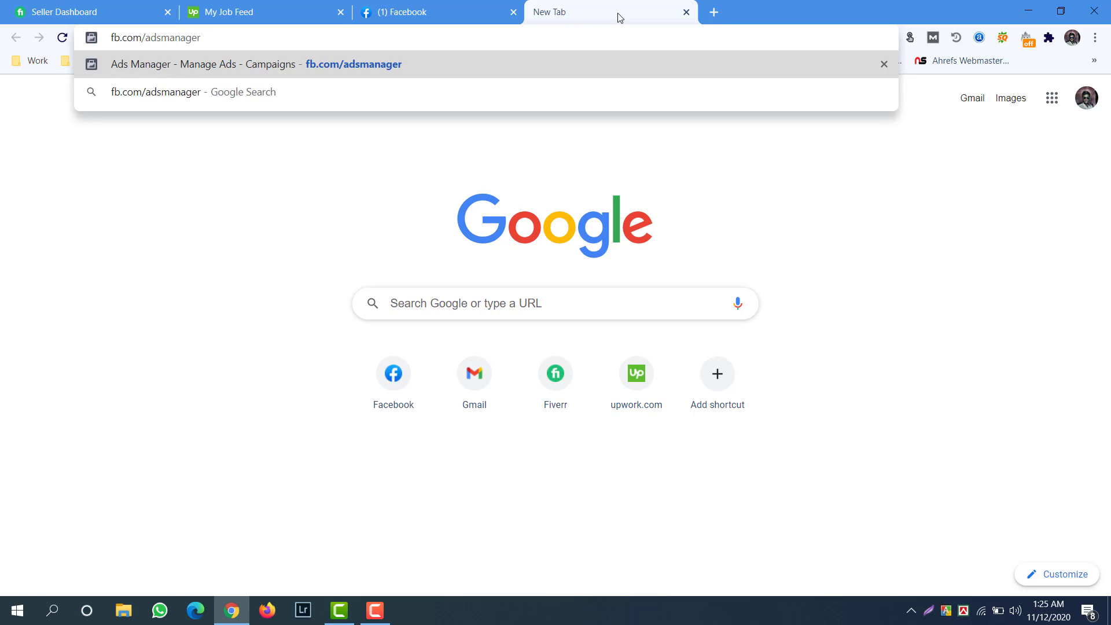
key("Return")
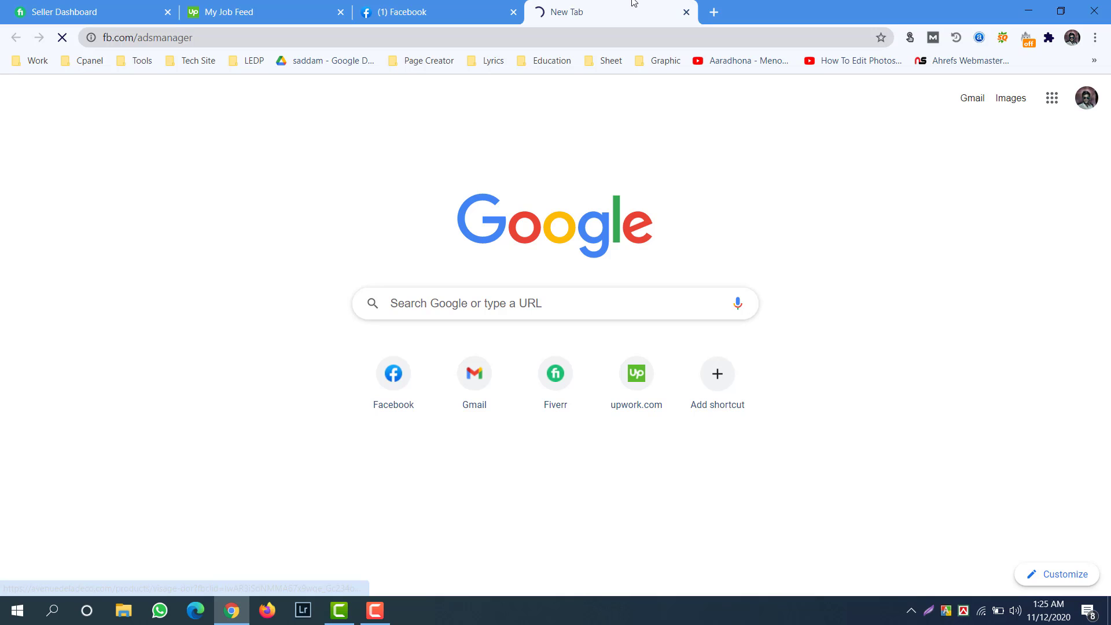
left_click(476, 16)
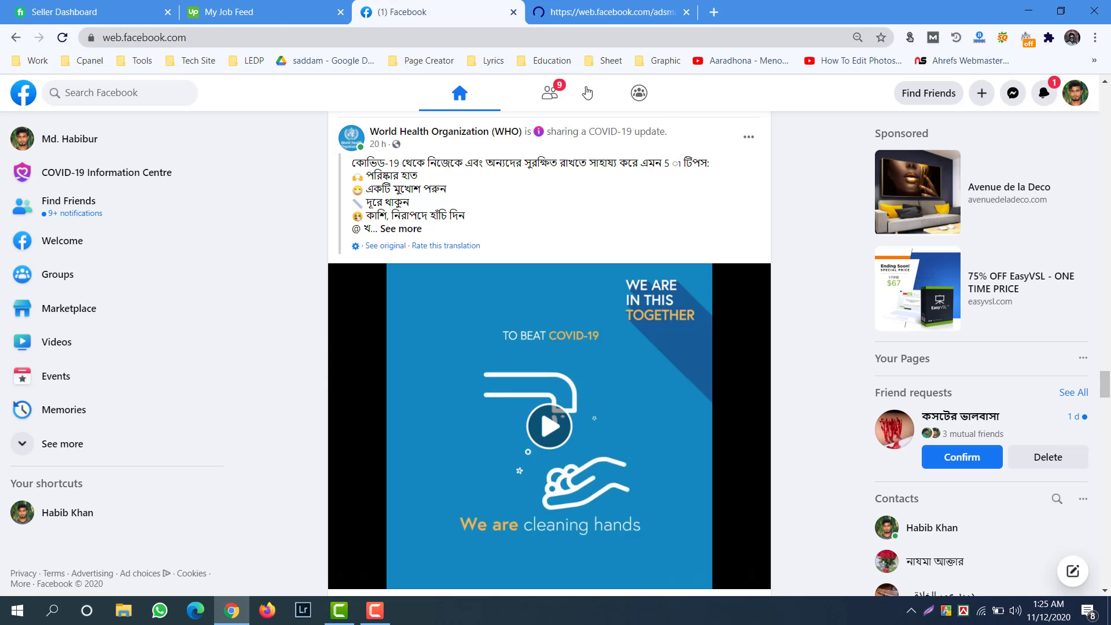
left_click(982, 94)
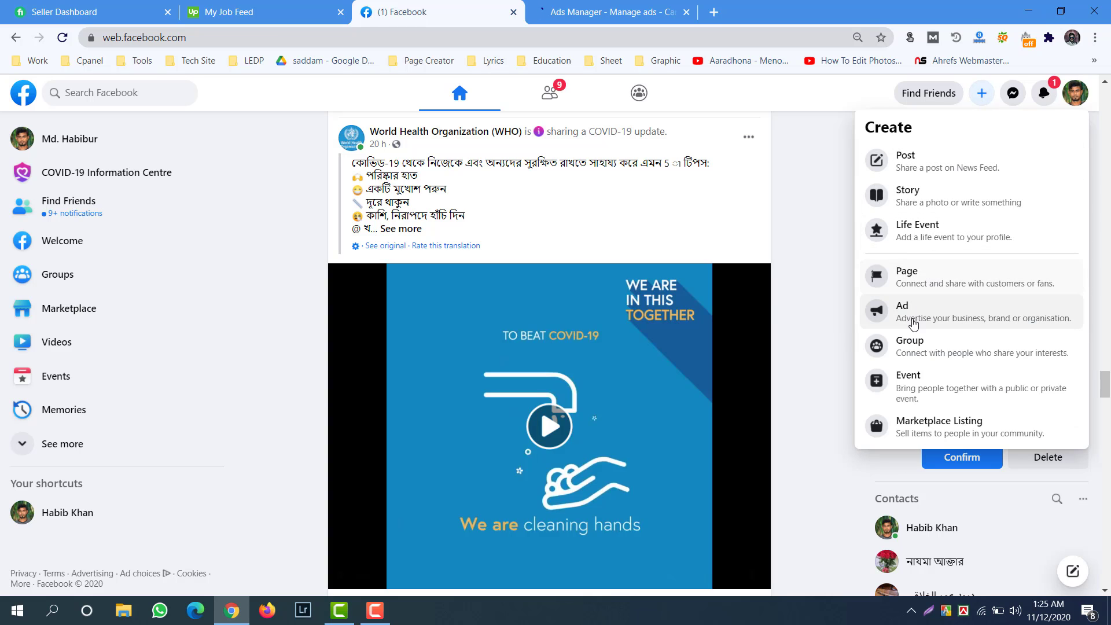
Choose Ad from the Create menu, go to Ads Manager, and close the duplicate tab.
left_click(913, 325)
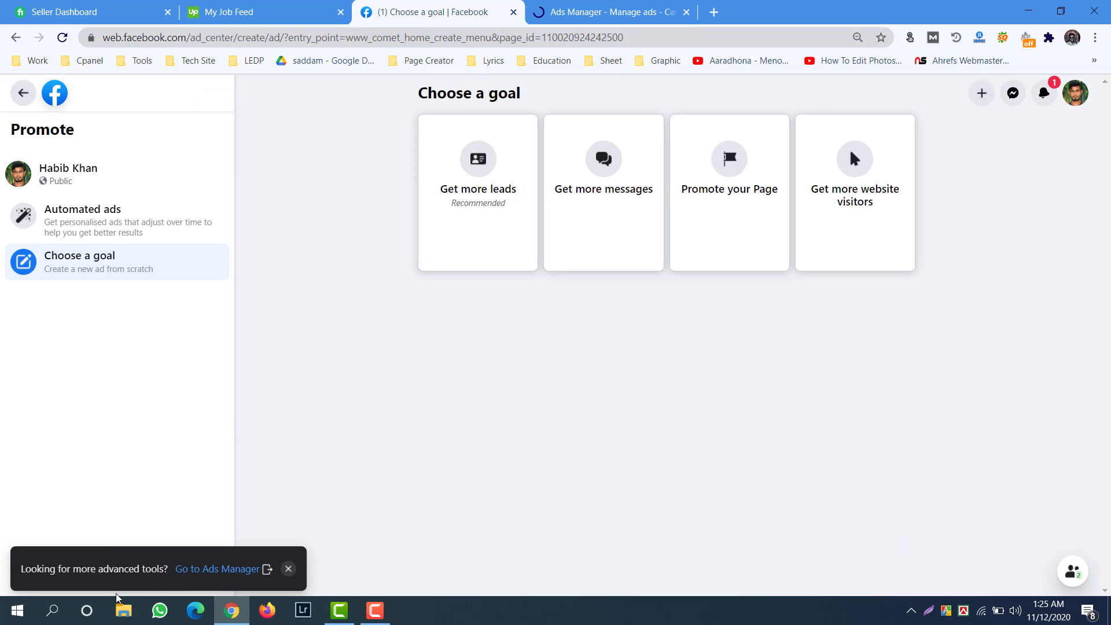
left_click(214, 569)
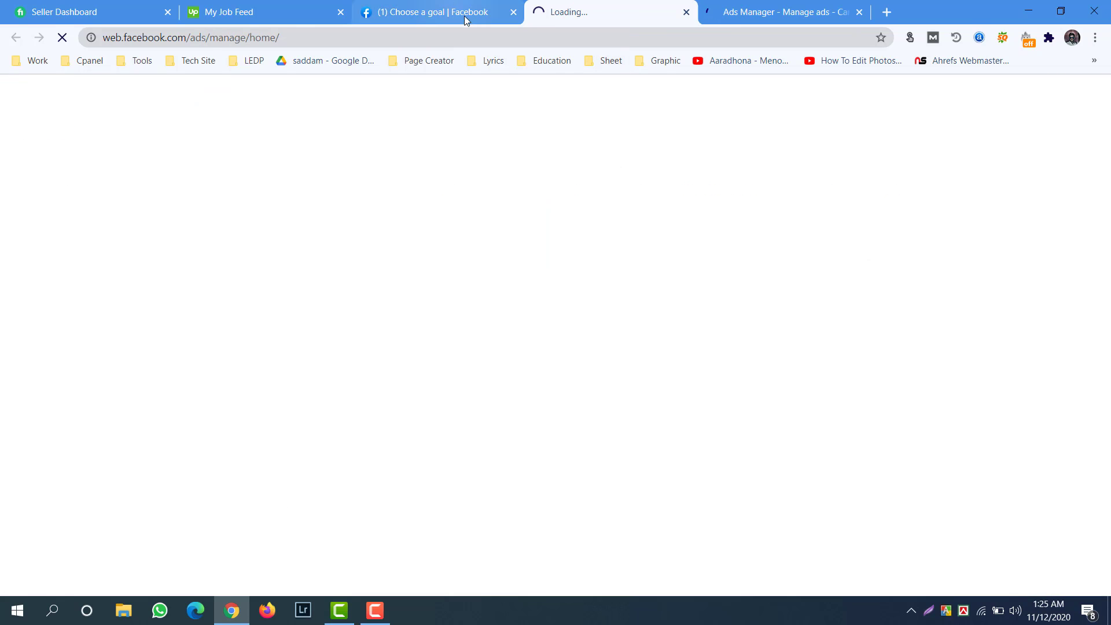
left_click(751, 10)
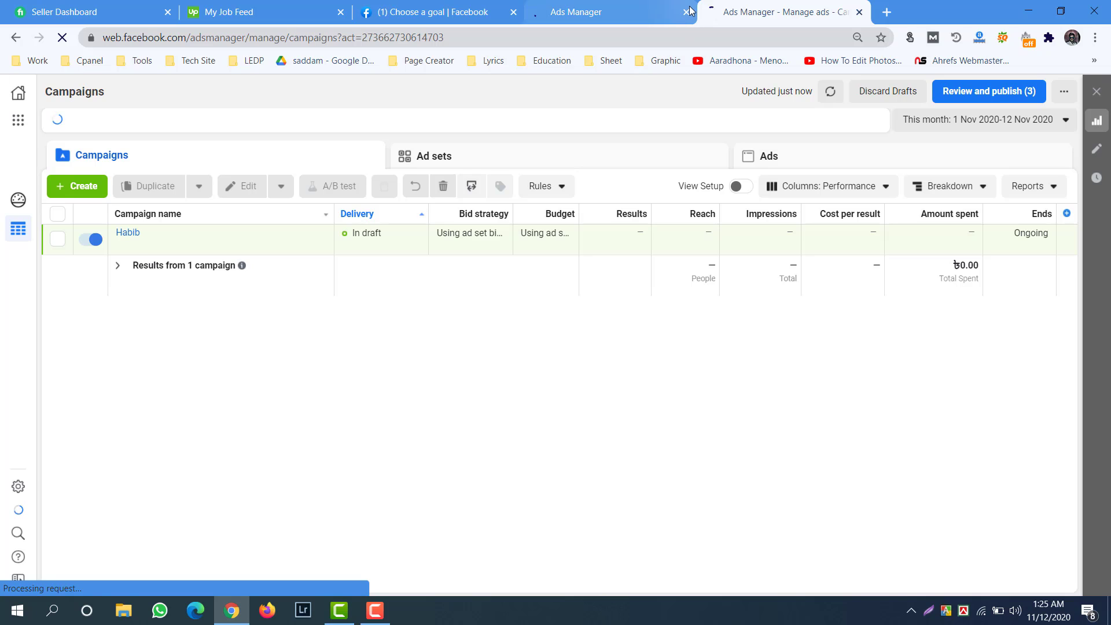
left_click(620, 16)
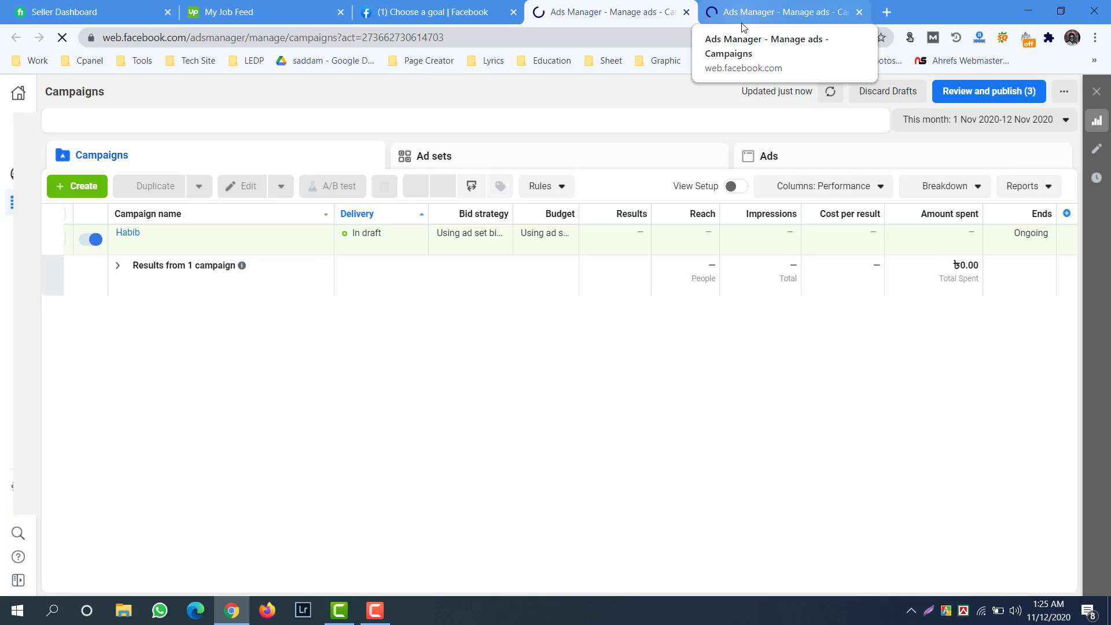
left_click(687, 12)
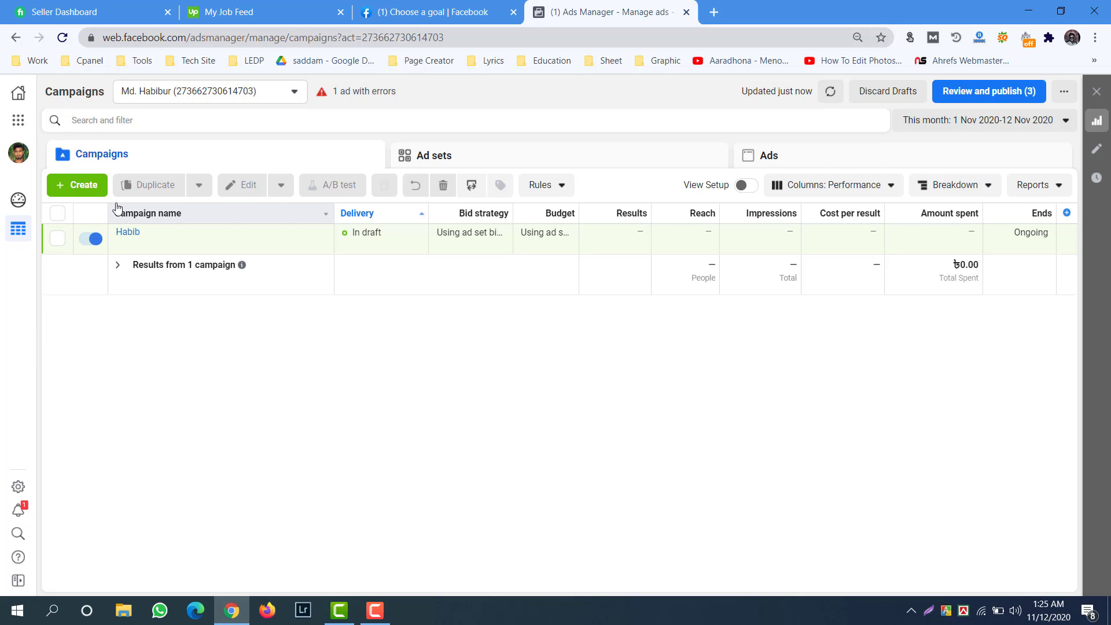
Open the Ad account setup page showing Asia/Dhaka time zone and Bangladeshi Taka currency.
left_click(19, 490)
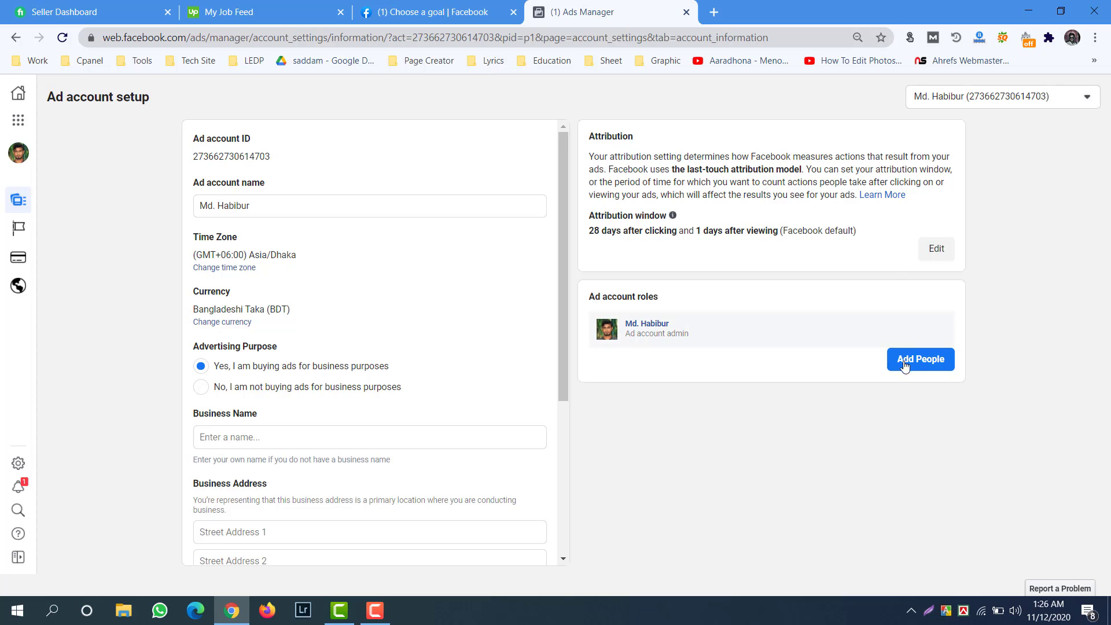
Search for the friend by name, assign them the Ad account admin role, and confirm.
left_click(938, 360)
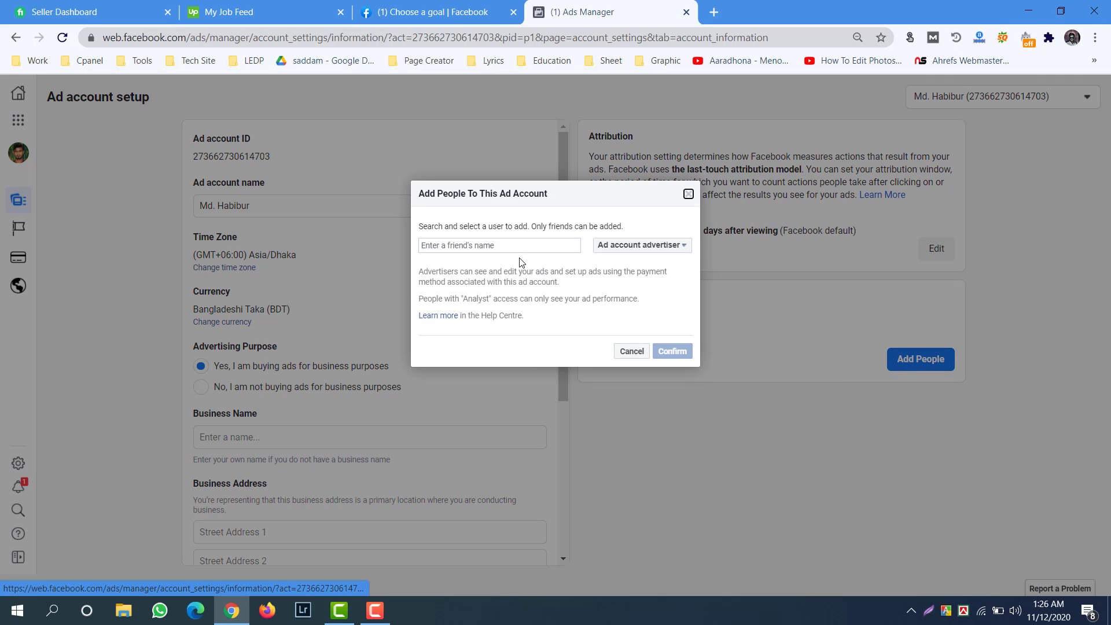
left_click(498, 246)
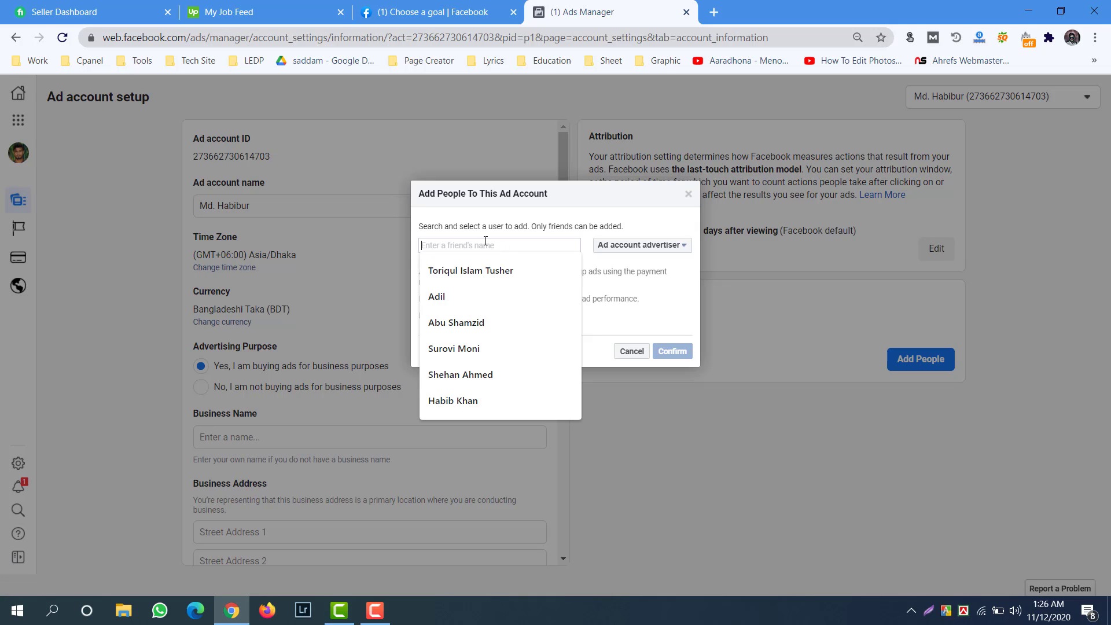
left_click(507, 220)
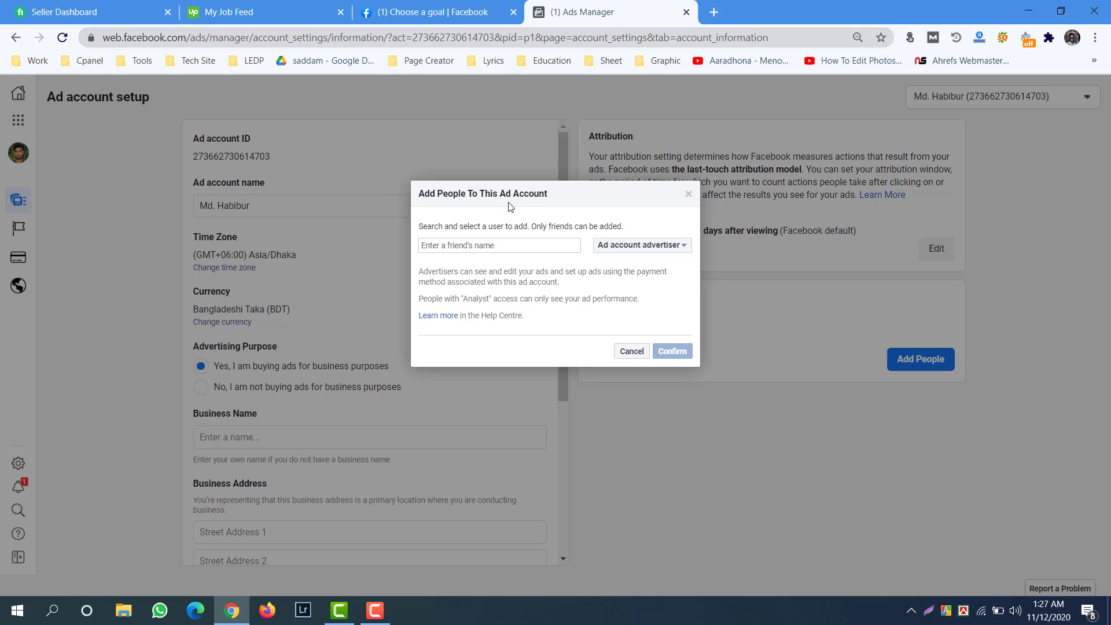
left_click(505, 243)
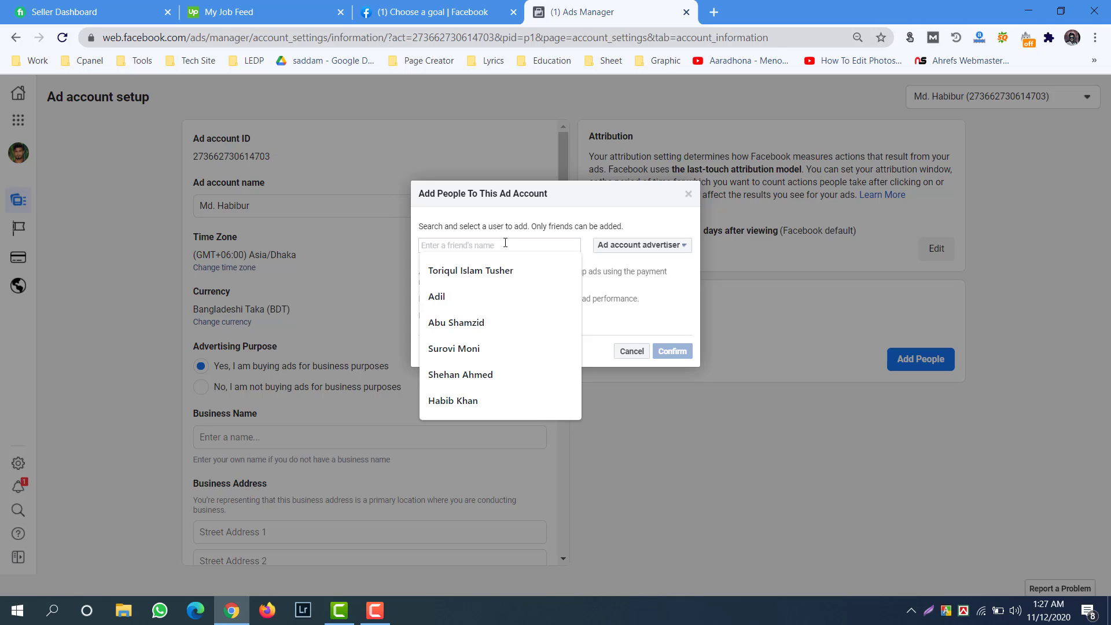
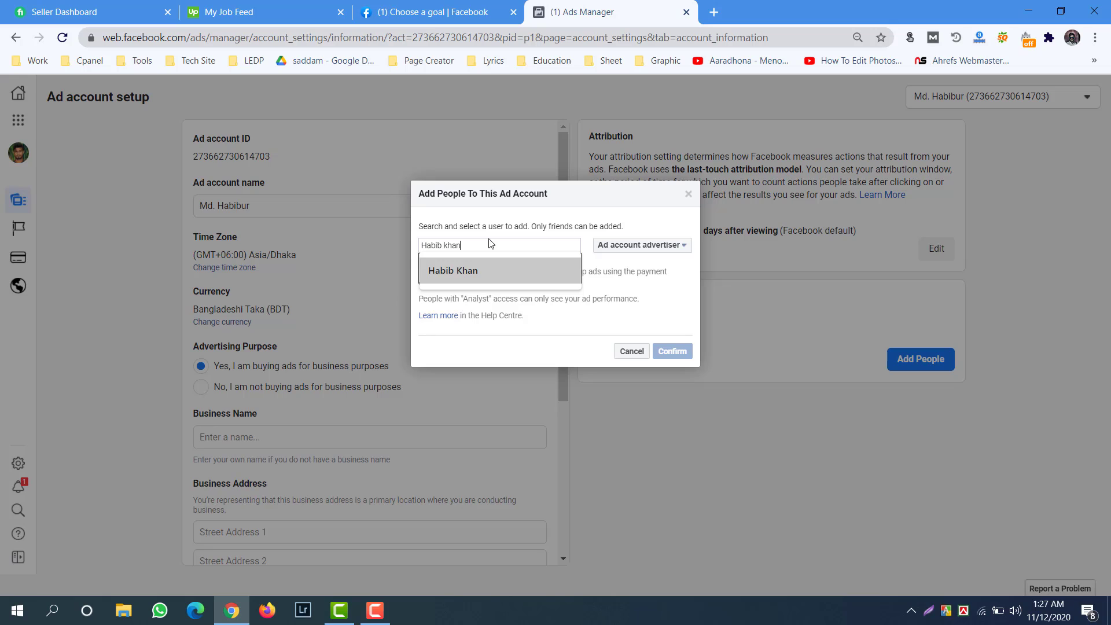
left_click(451, 268)
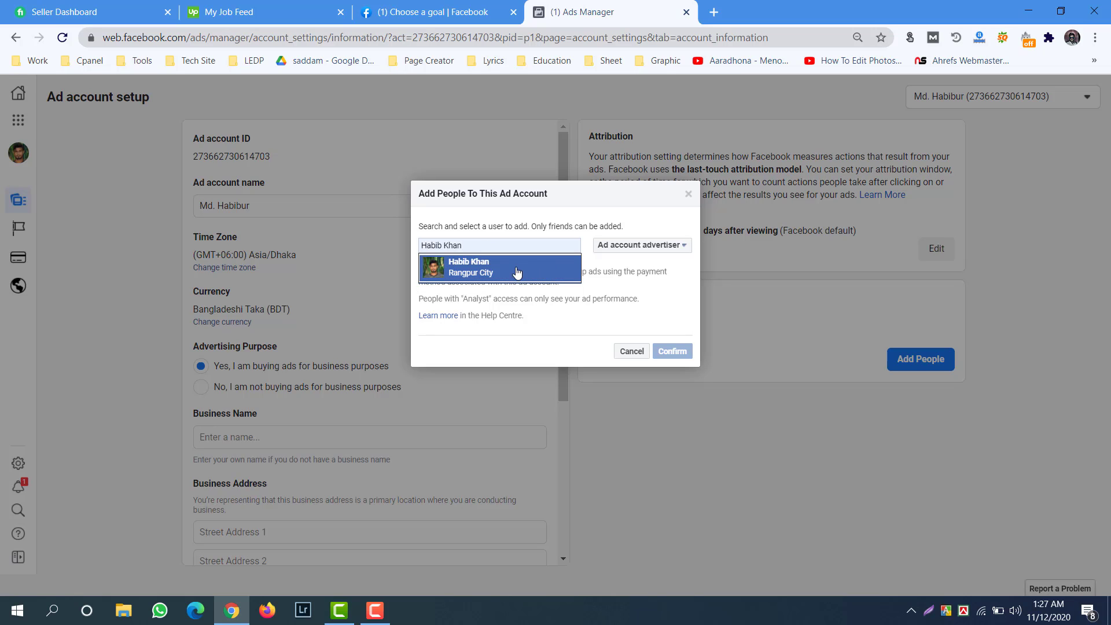
left_click(481, 271)
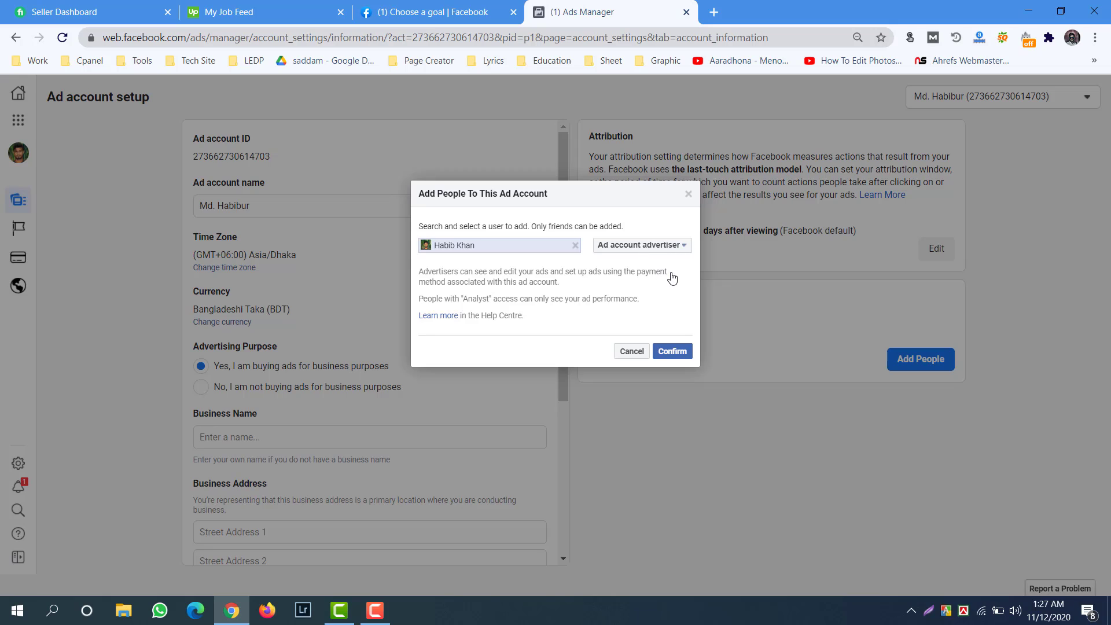
left_click(638, 254)
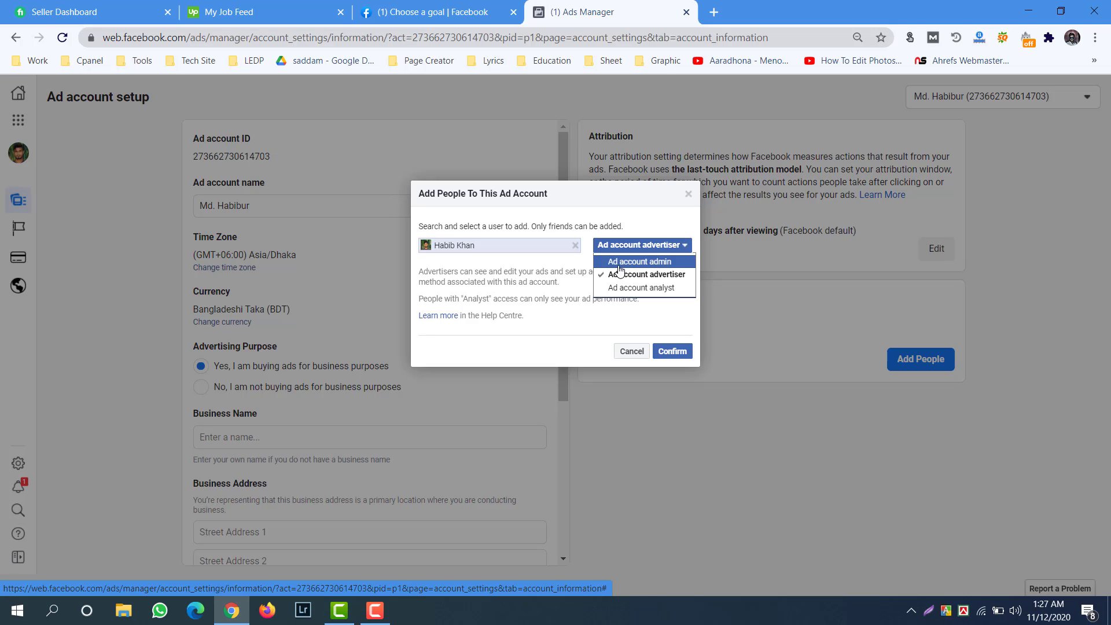
left_click(653, 261)
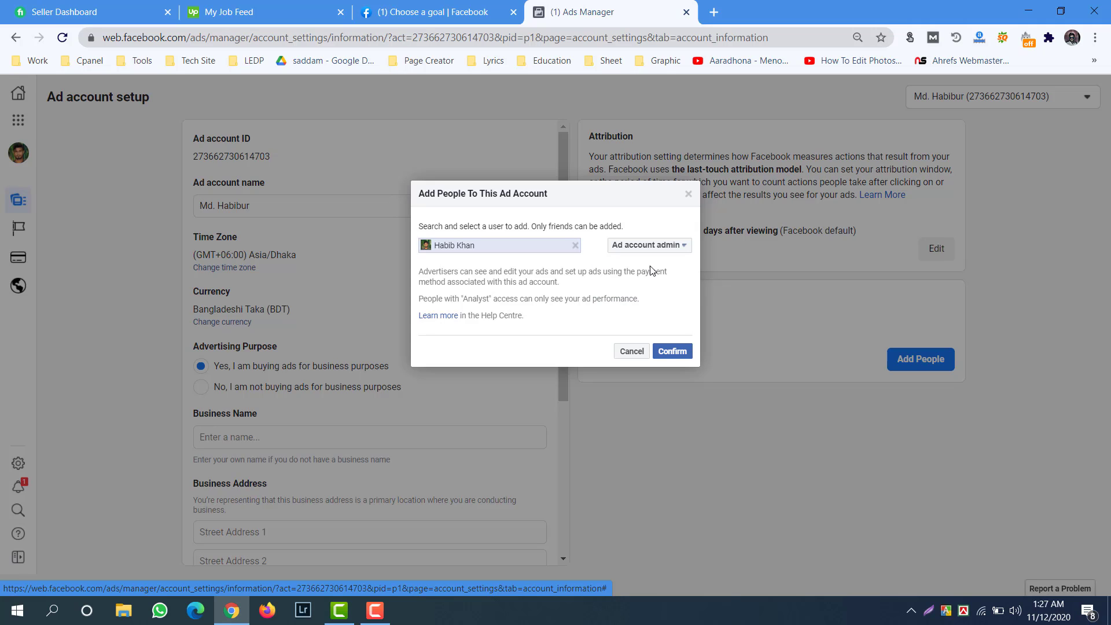
left_click(671, 353)
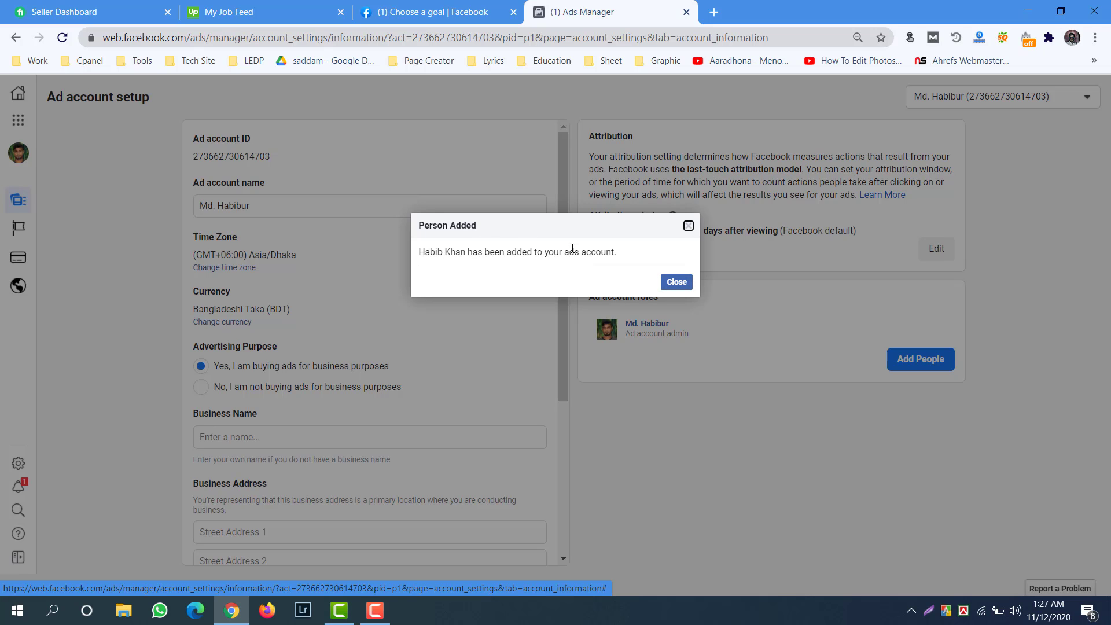
Close the Person Added dialog so the friend appears as a second Ad account admin.
left_click(677, 290)
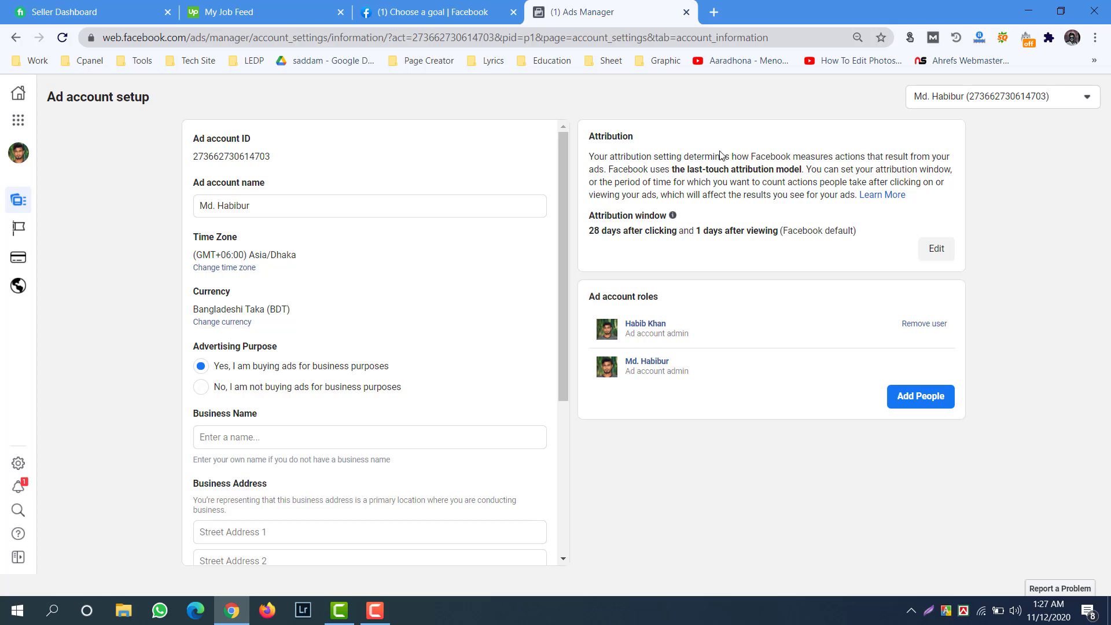
mouse_move(18, 238)
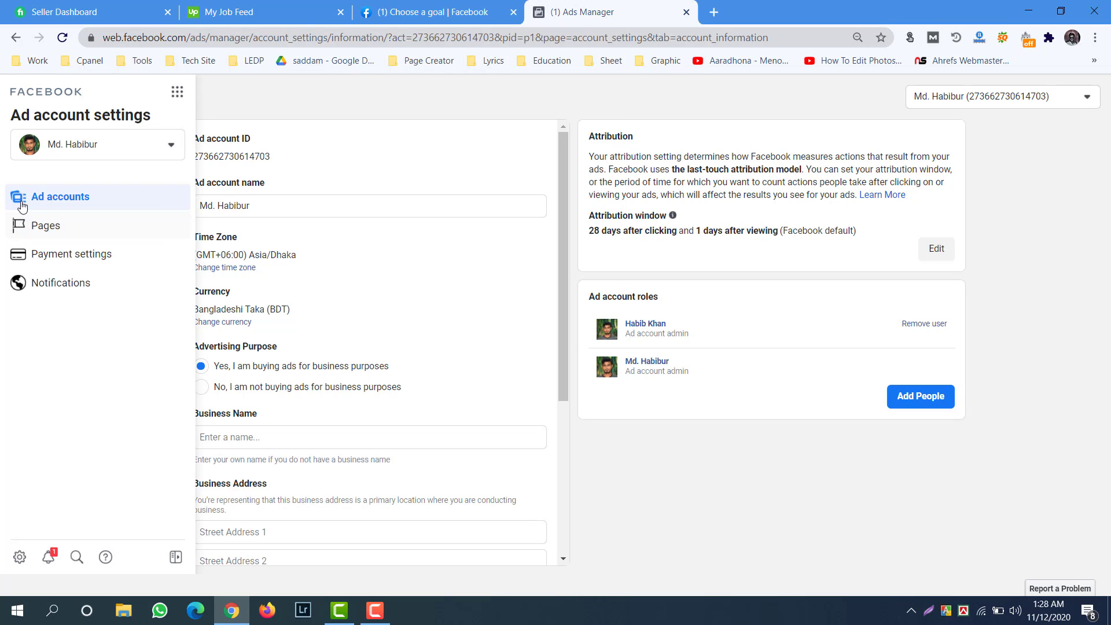
Open Payment settings: next bill 12 November 2020, ৳0.00 due, no payment methods.
left_click(81, 259)
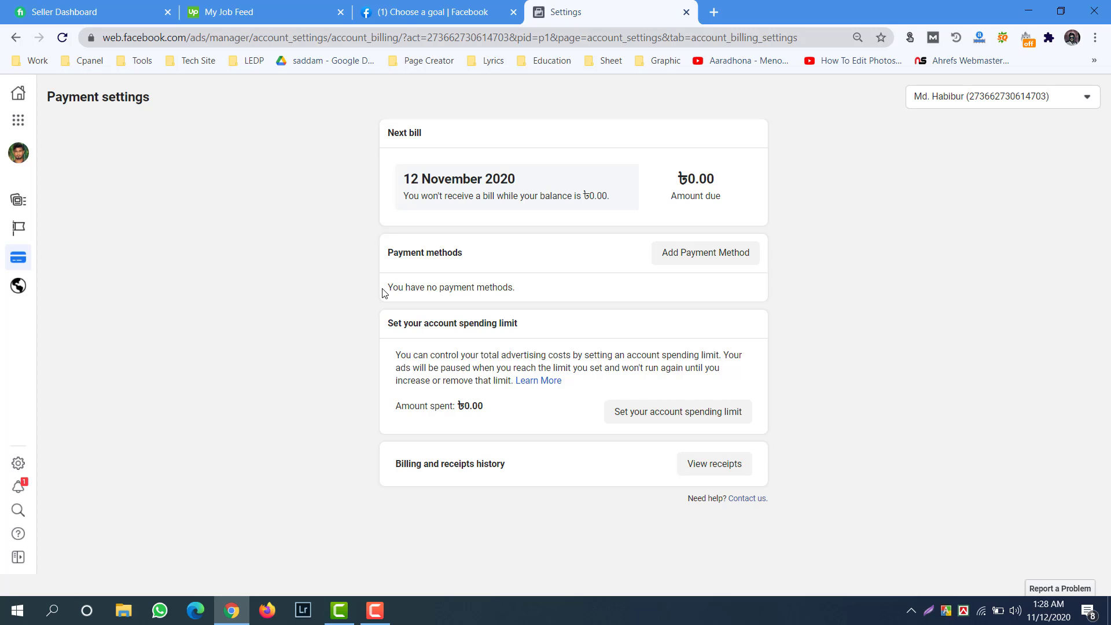
left_click_drag(384, 289, 534, 303)
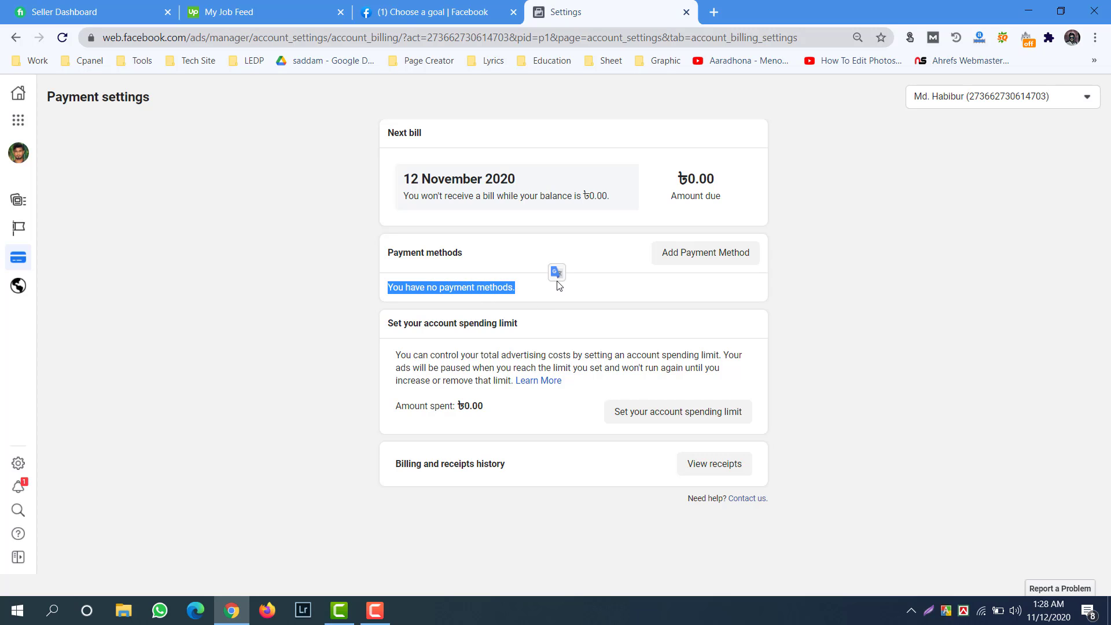
left_click(528, 296)
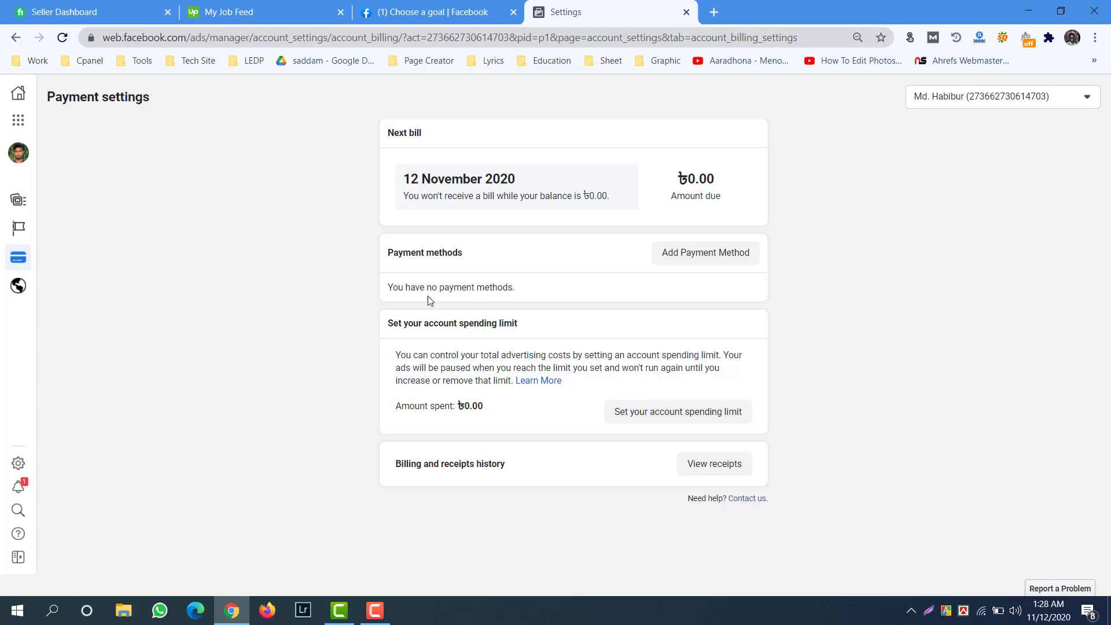
left_click_drag(529, 293, 322, 272)
left_click(300, 267)
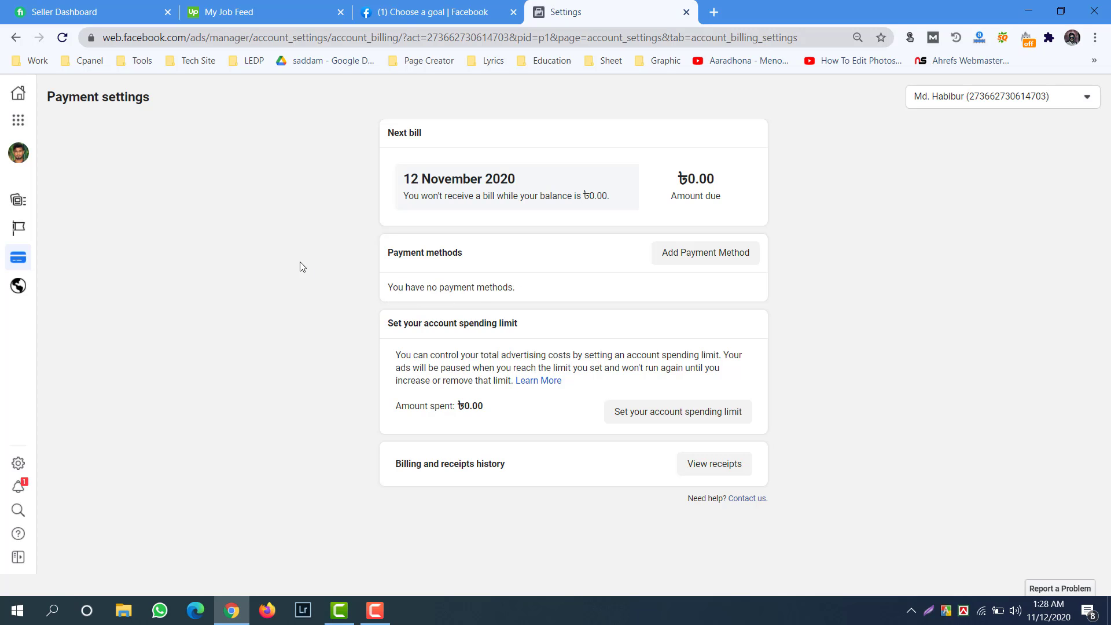